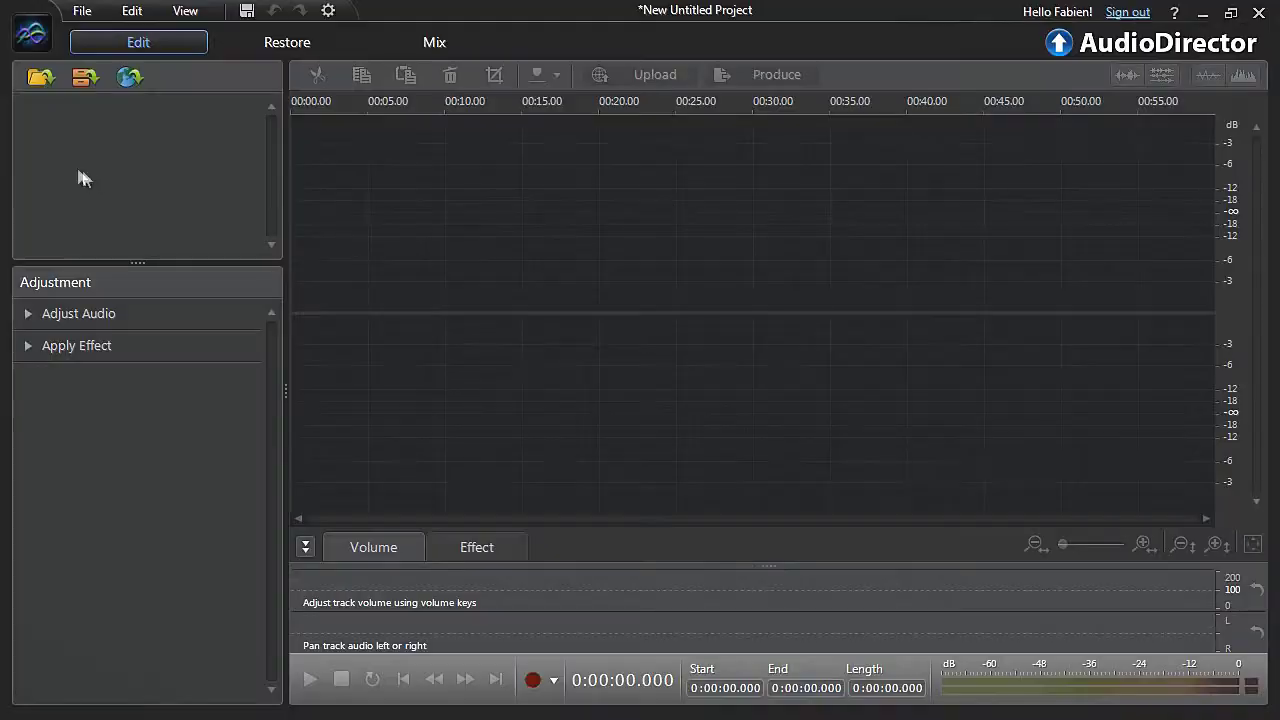
# Step: Import CLASSICAL-STRINGS.wav from the Desktop and expand the Apply Effect list
pyautogui.click(38, 80)
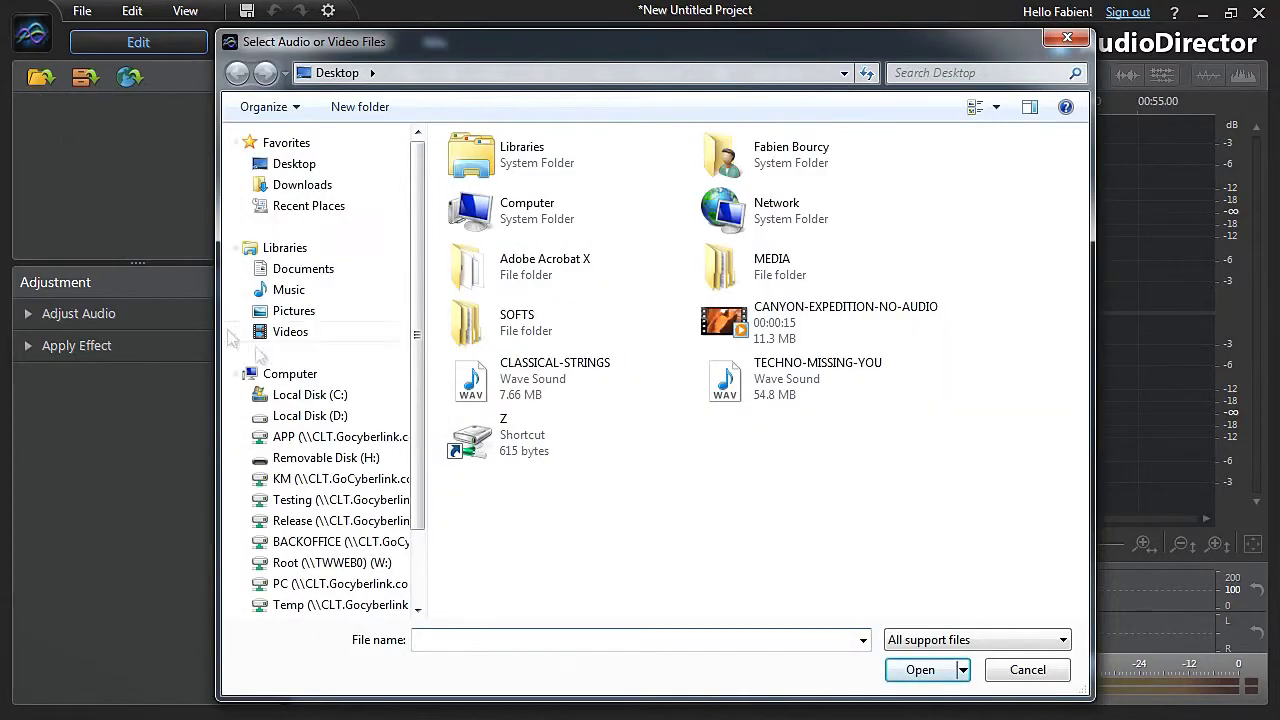
pyautogui.doubleClick(472, 385)
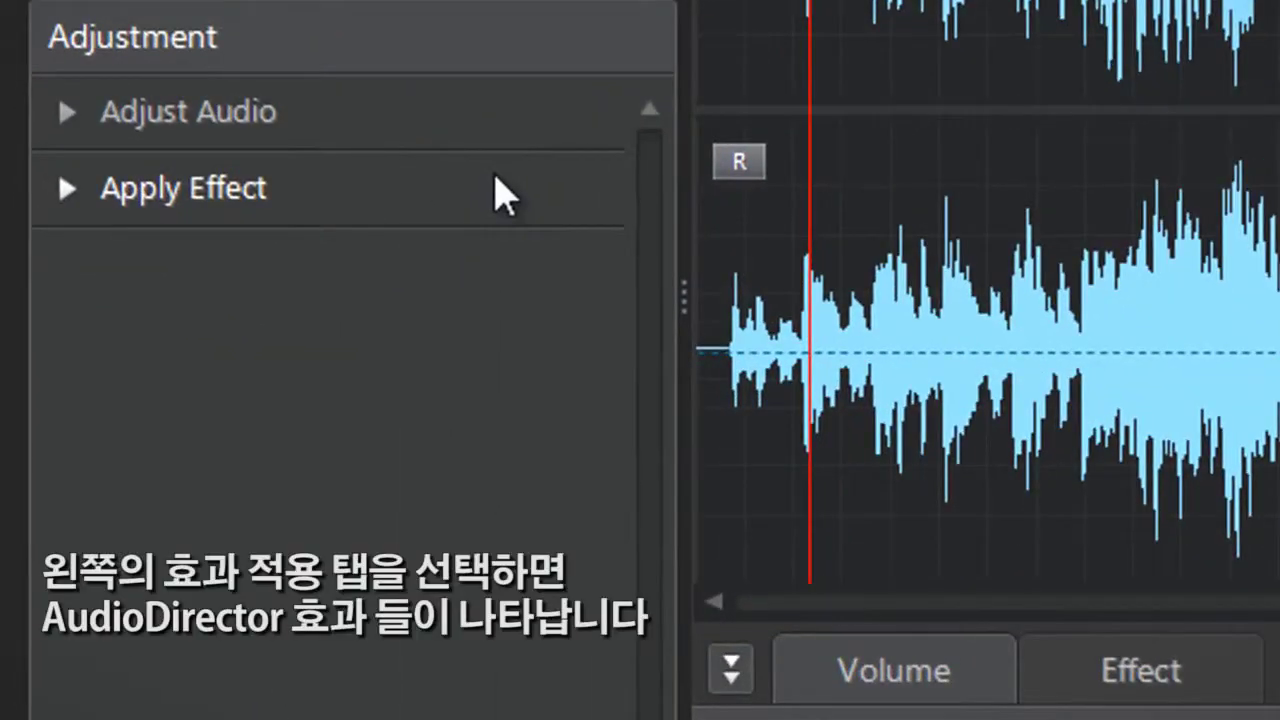
pyautogui.click(503, 195)
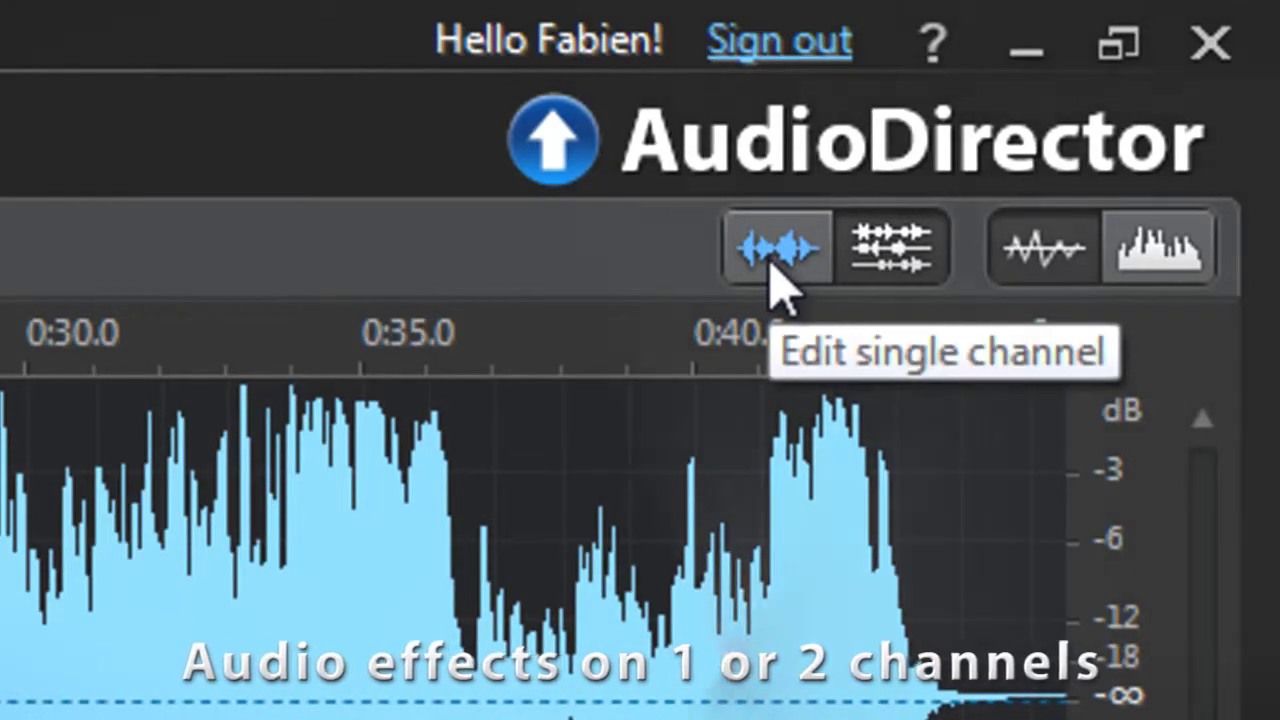
# Step: Switch to single-channel editing on the right channel, then back to editing both channels together
pyautogui.click(771, 263)
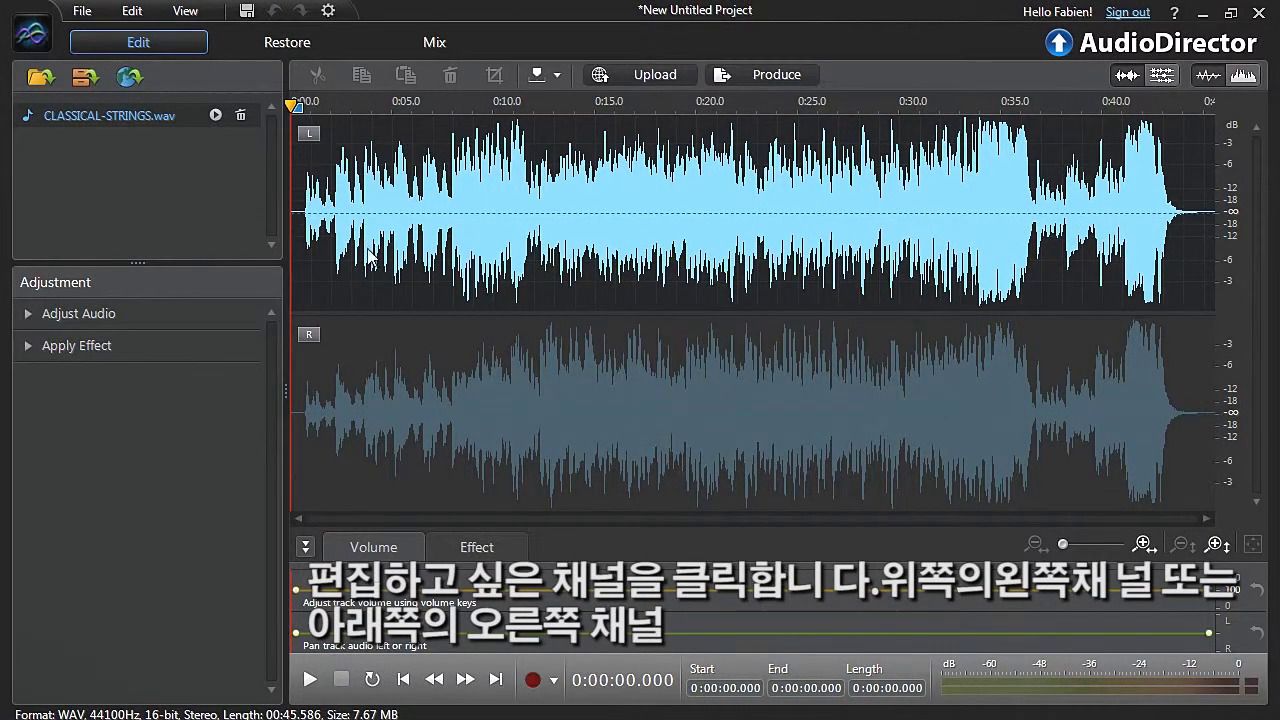
pyautogui.click(338, 341)
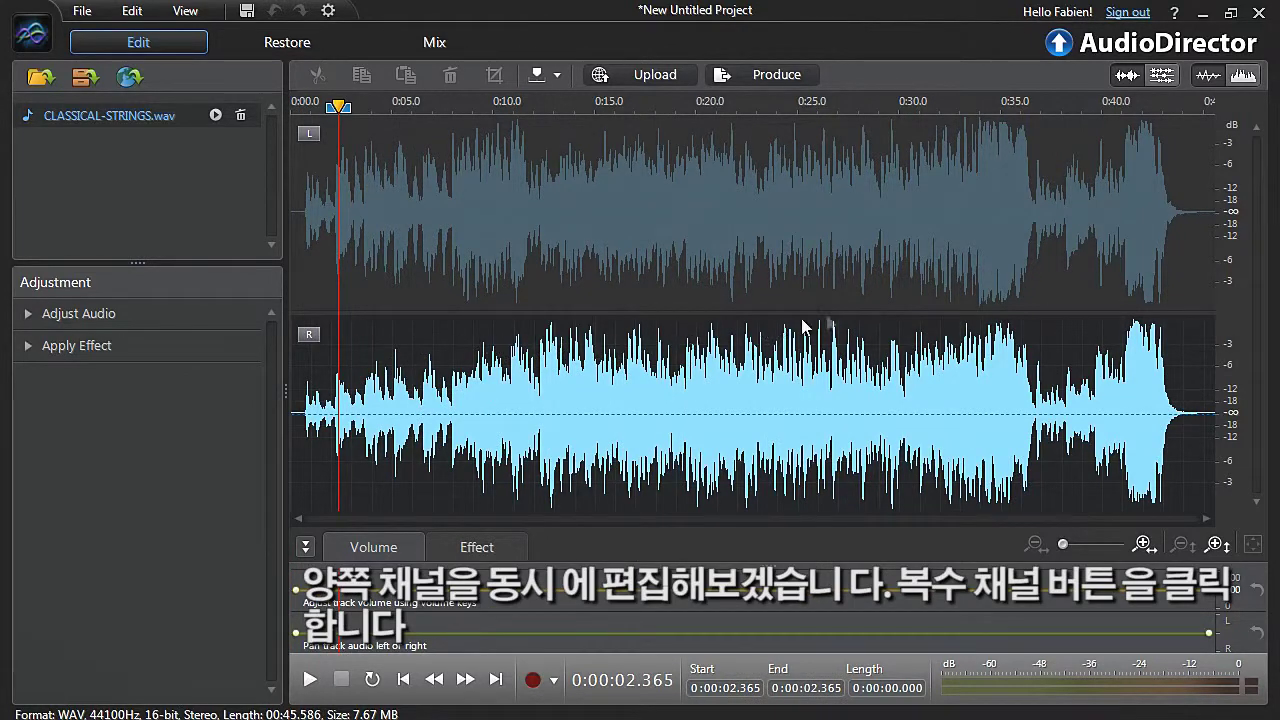
pyautogui.click(1169, 77)
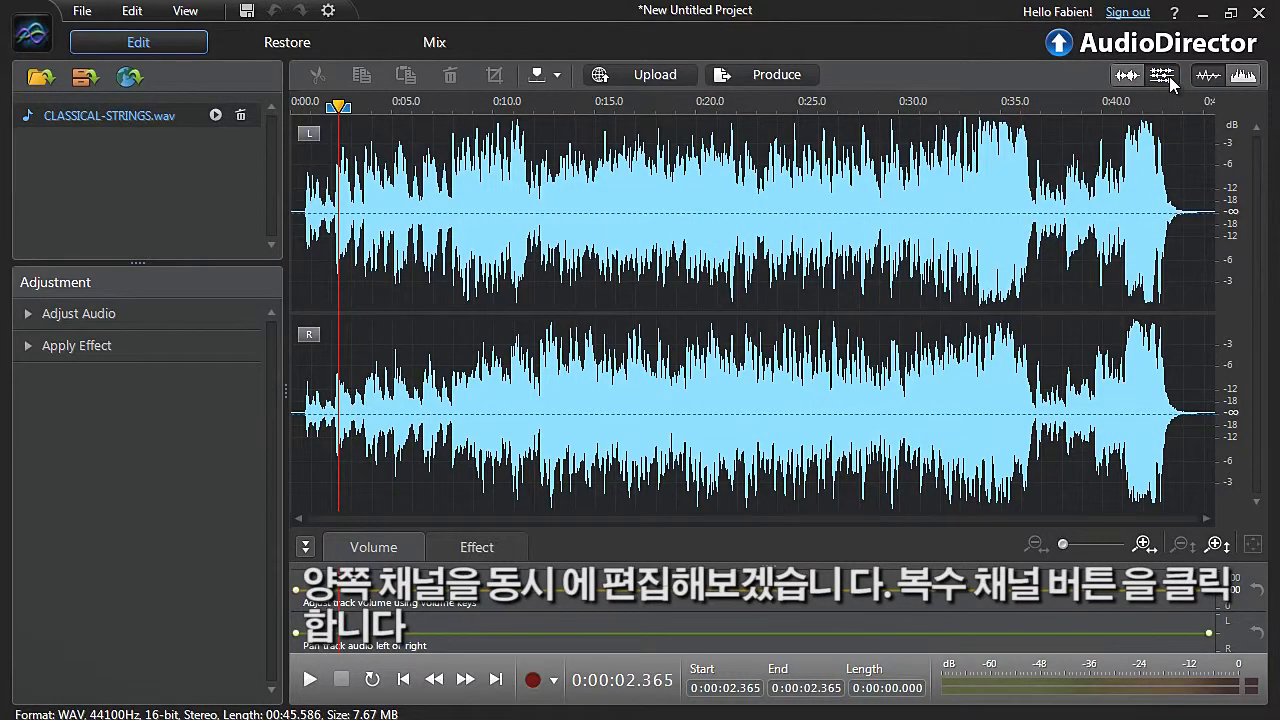
pyautogui.click(212, 344)
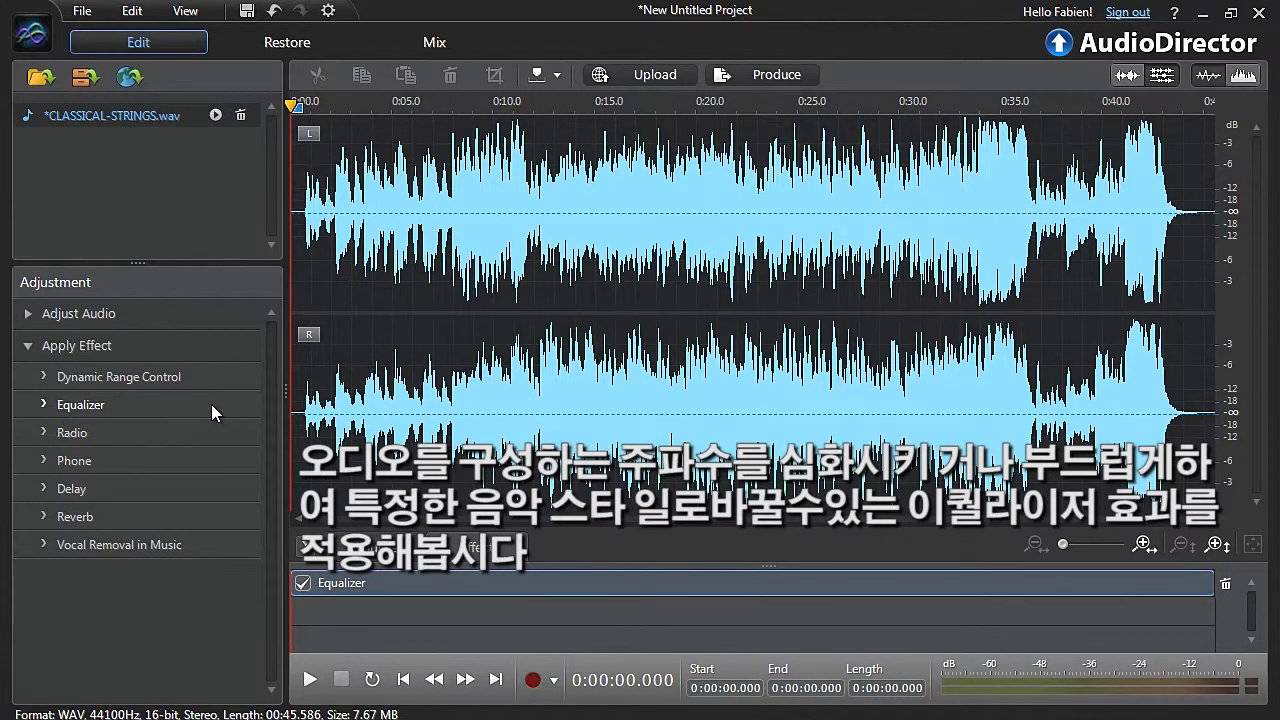
# Step: Play the CLASSICAL-STRINGS music with the Equalizer added and reopen its equalizer settings
pyautogui.click(309, 682)
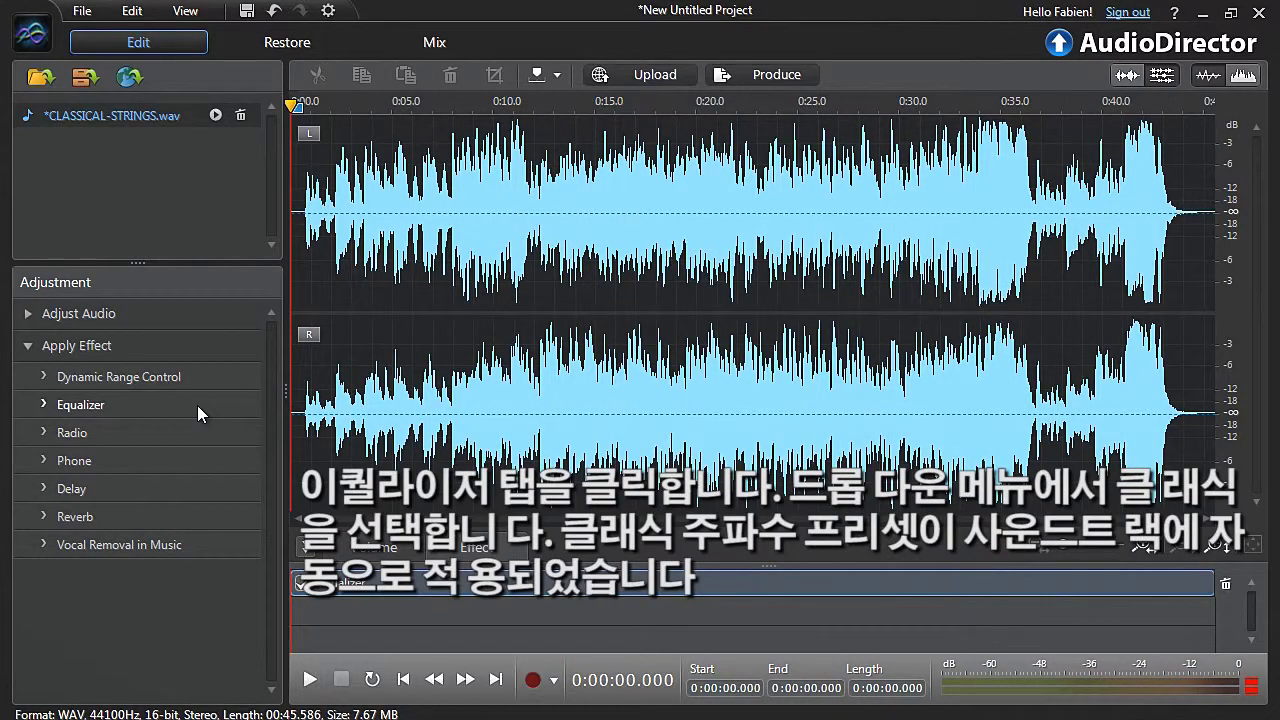
pyautogui.click(197, 405)
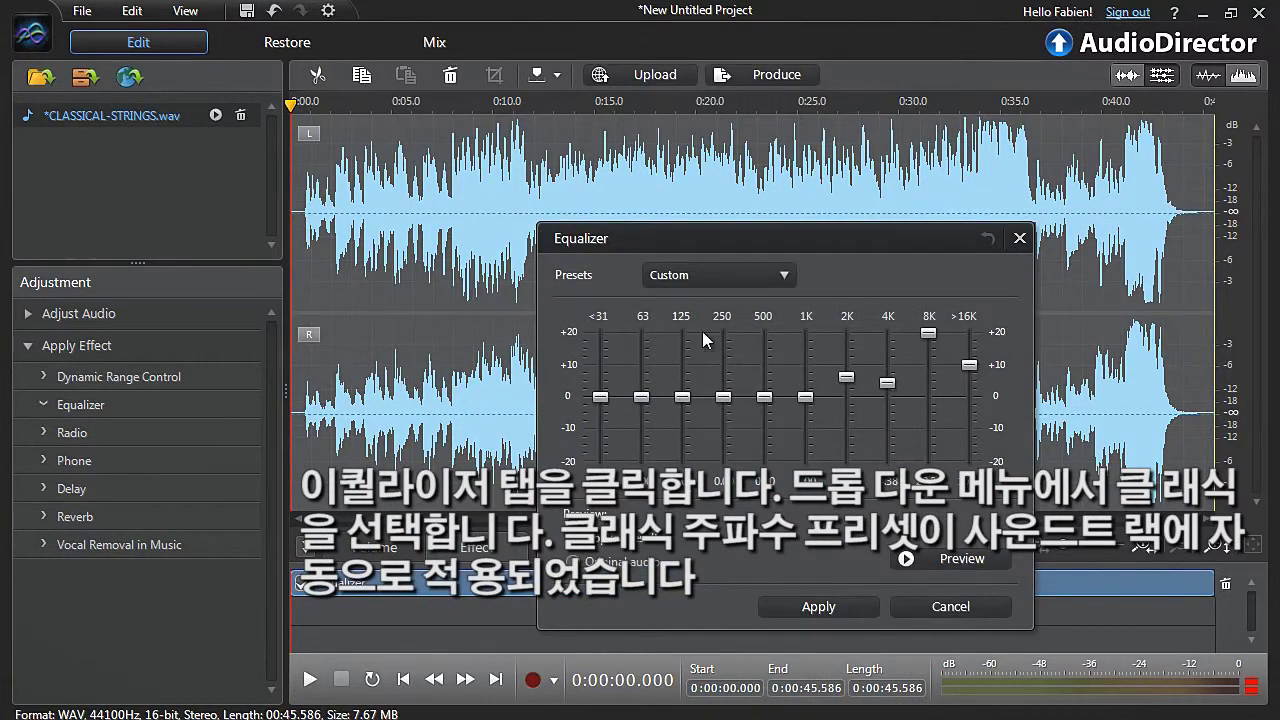
# Step: Preview and apply the Classical equalizer preset to the string music, then play it back
pyautogui.click(747, 274)
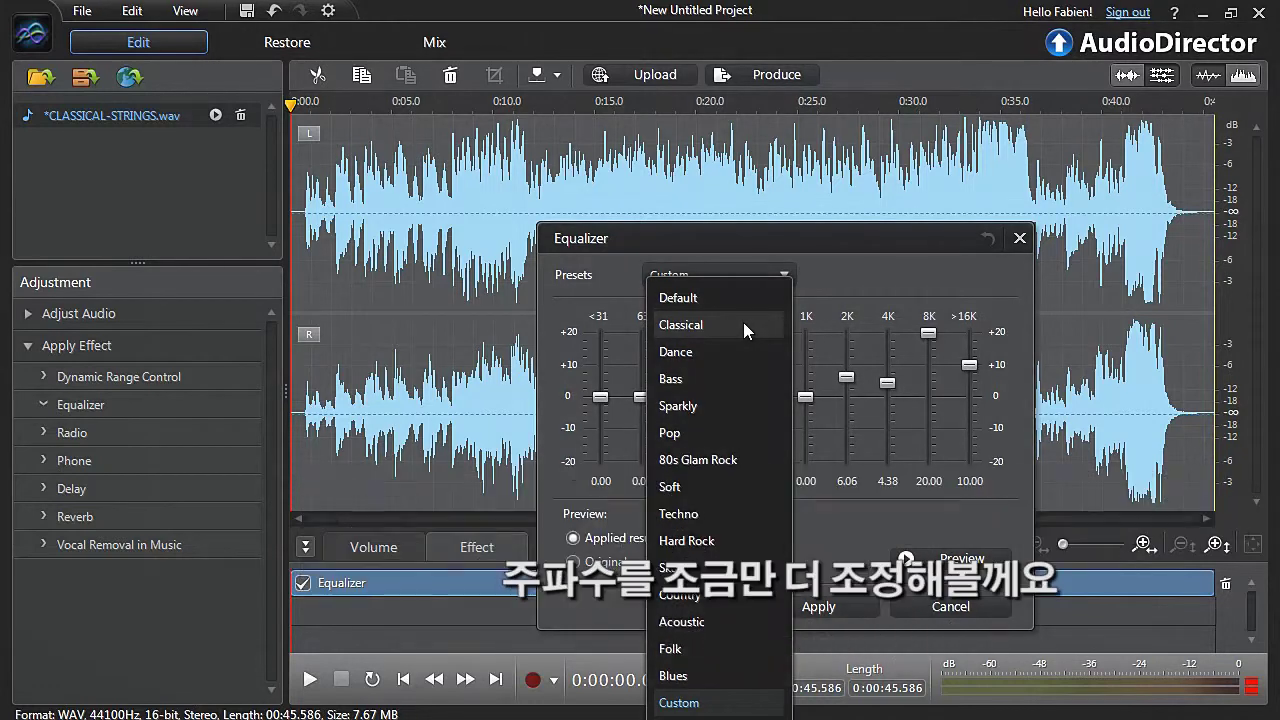
pyautogui.click(743, 324)
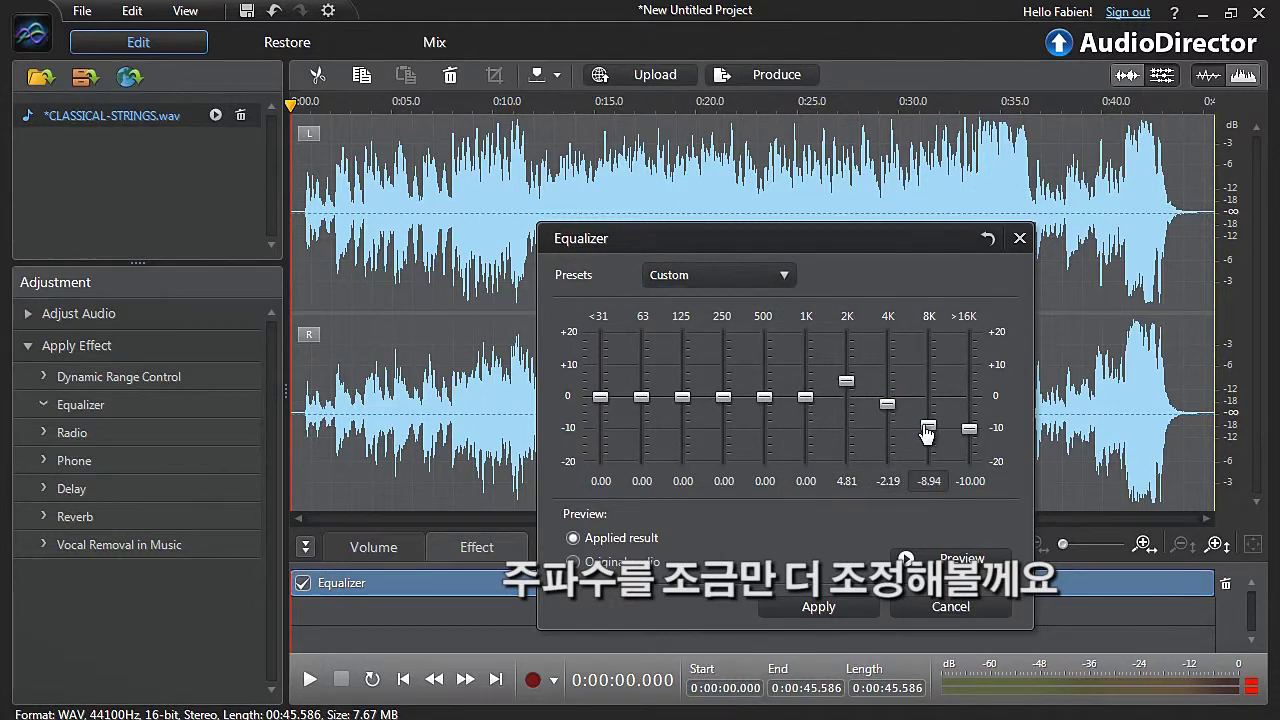
pyautogui.click(928, 560)
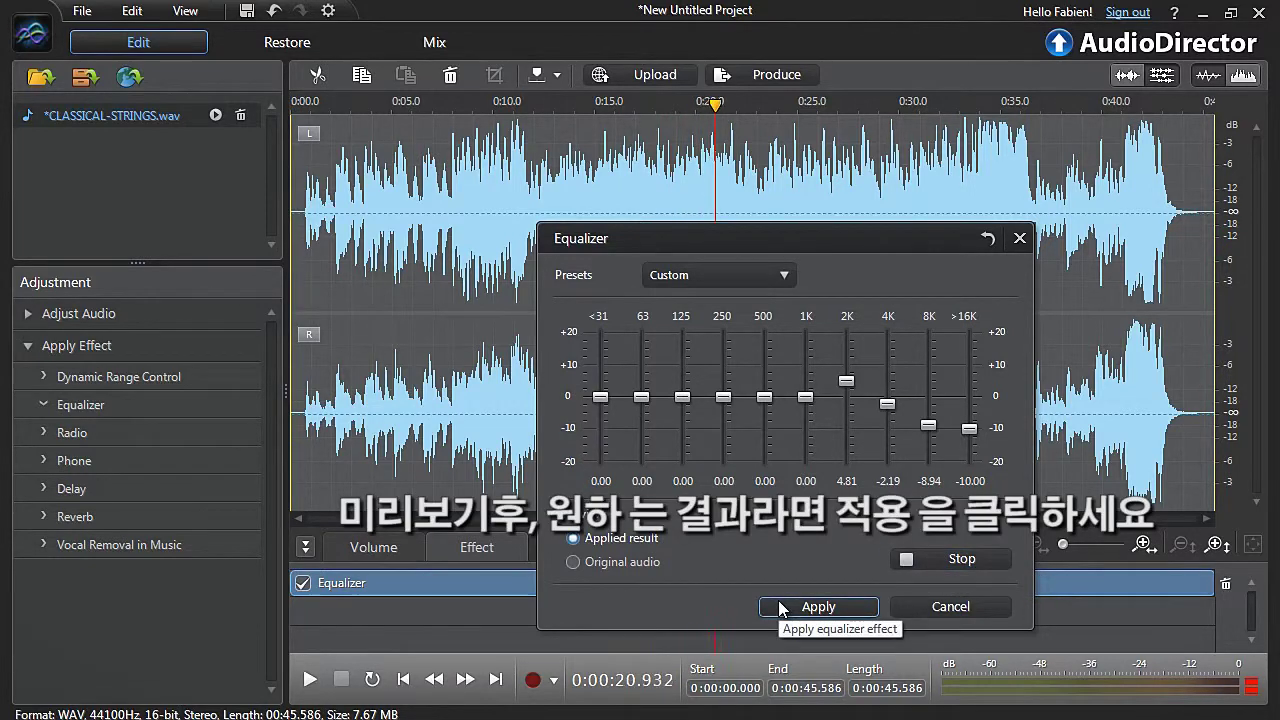
pyautogui.click(782, 606)
pyautogui.press('space')
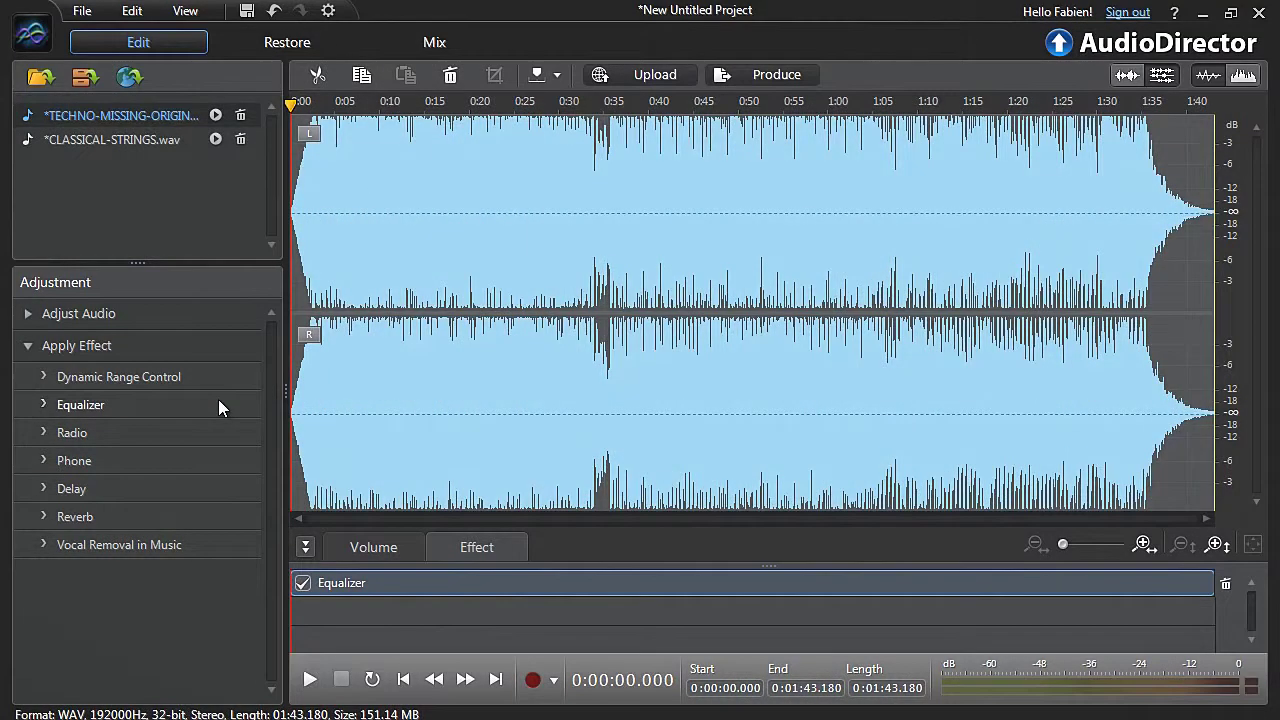
pyautogui.click(220, 400)
# Step: Choose the Techno equalizer preset for the techno track and compare preview with the applied result
pyautogui.click(677, 208)
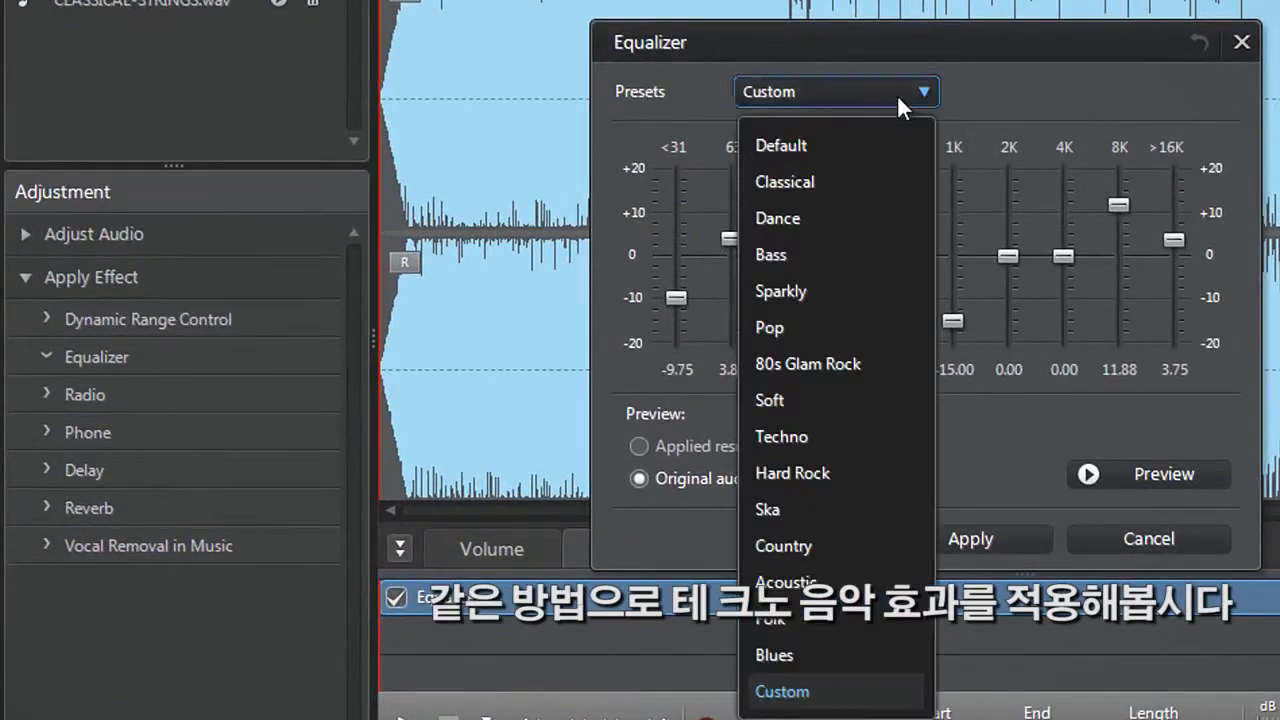
pyautogui.click(882, 436)
pyautogui.click(1120, 478)
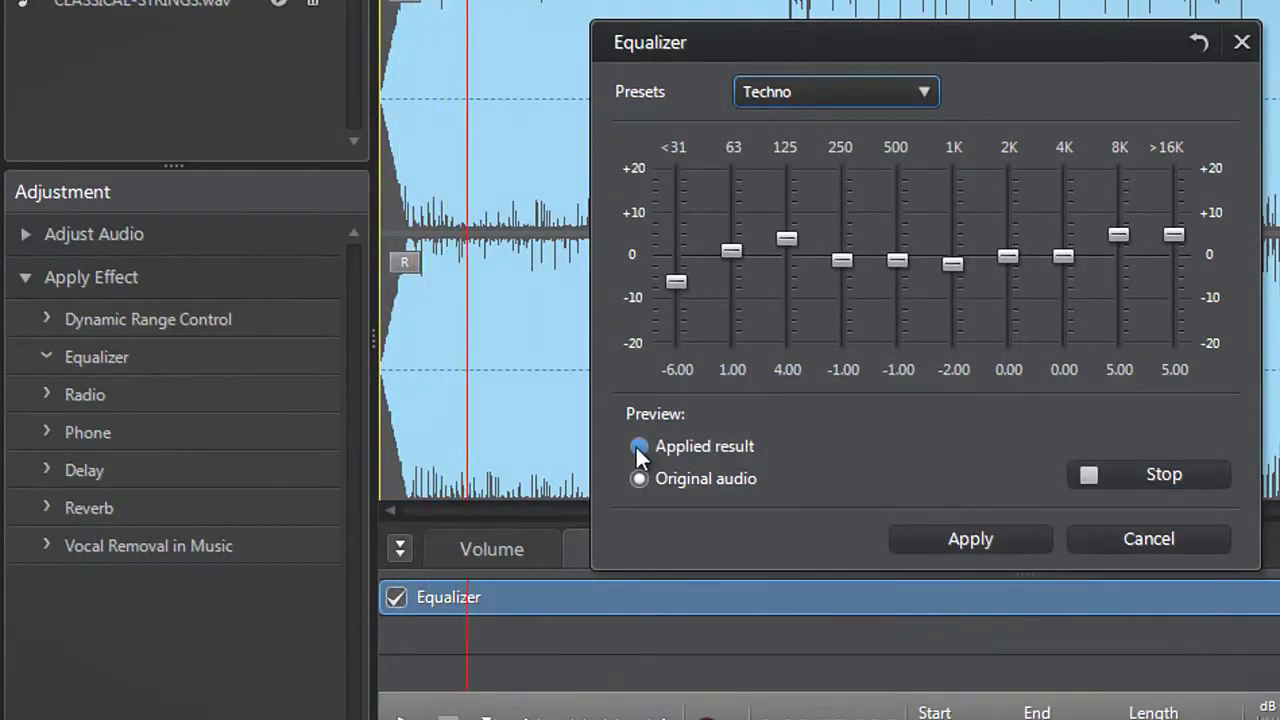
pyautogui.click(638, 447)
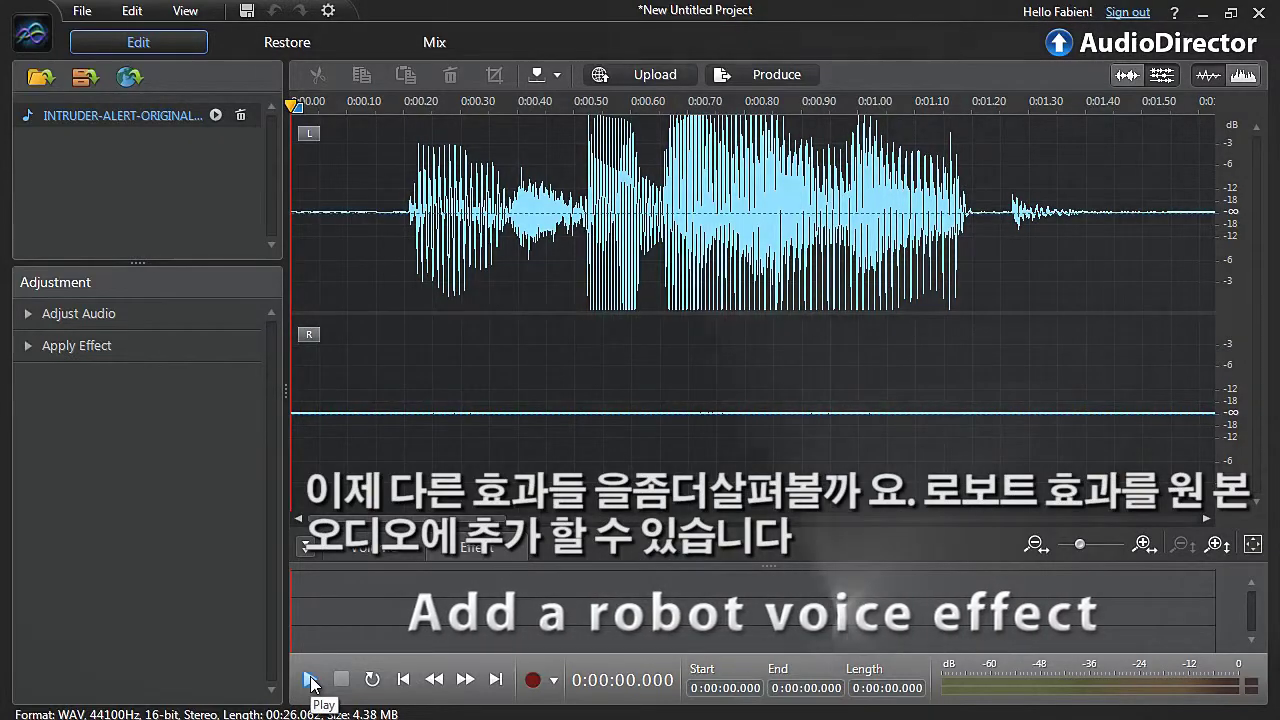
# Step: Apply a Delay with 80% feedback, 80% wet and 15 ms to the intruder-alert voice
pyautogui.click(311, 680)
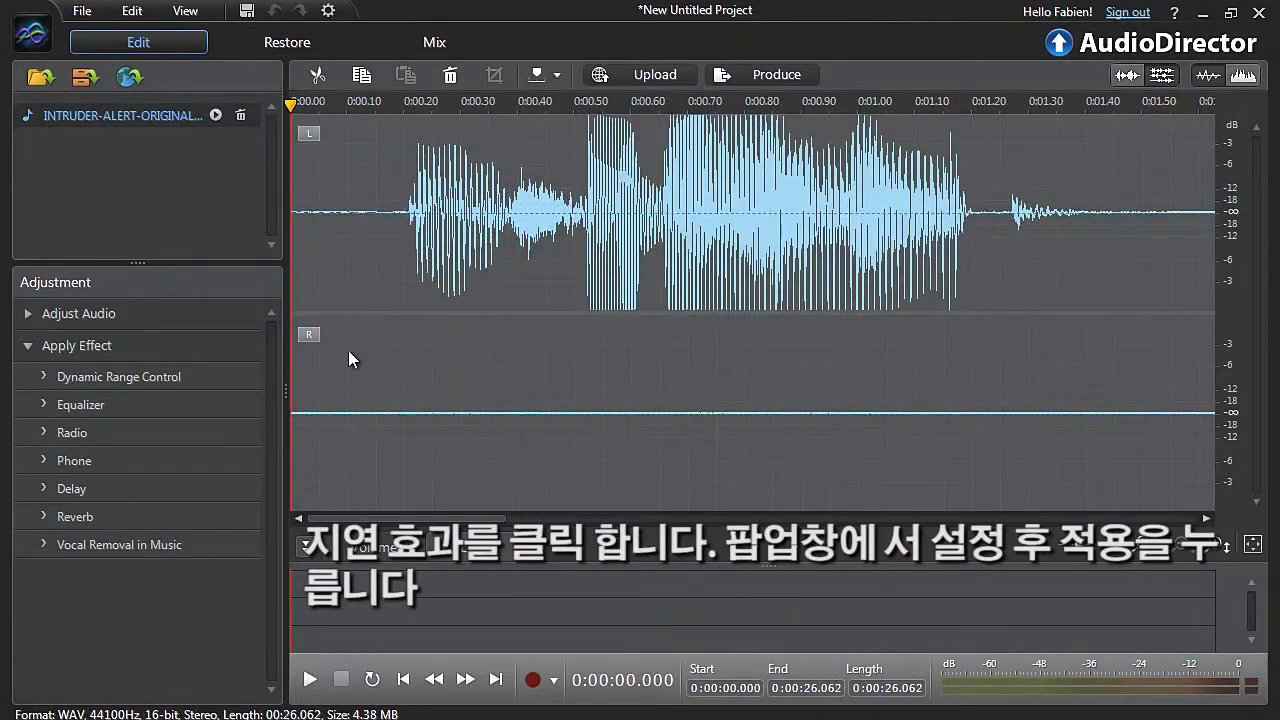
pyautogui.click(190, 482)
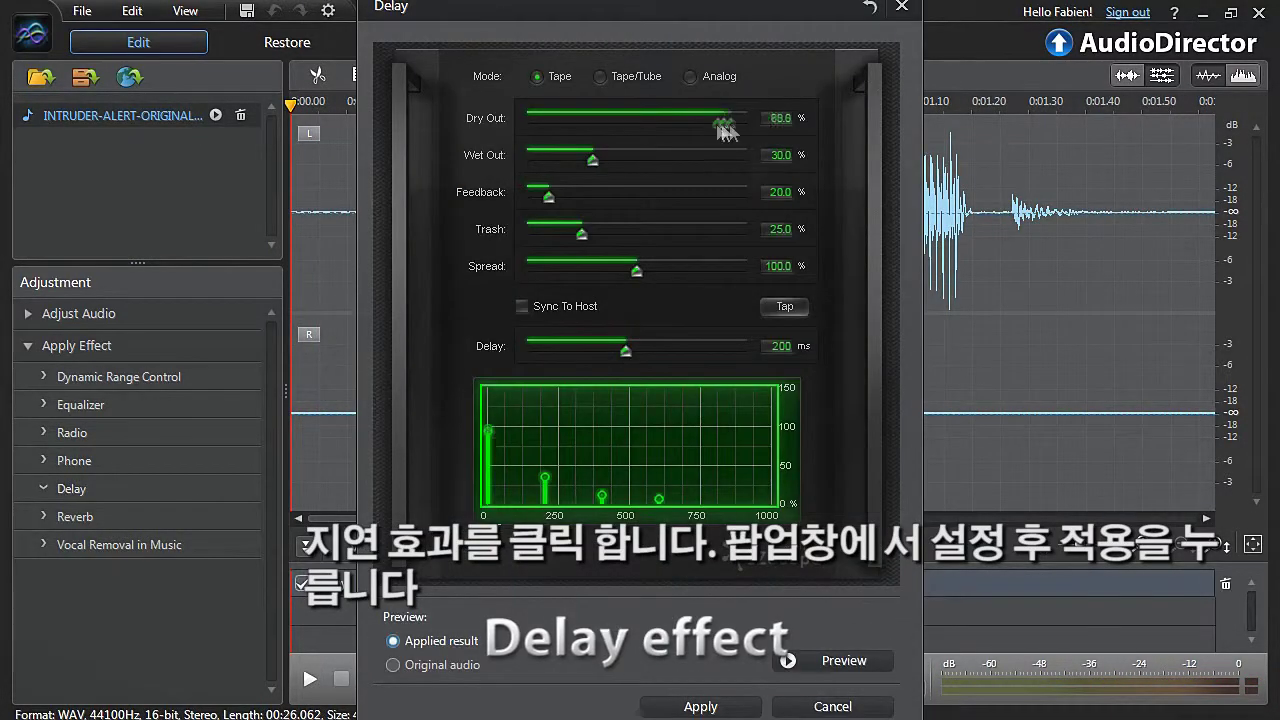
pyautogui.moveTo(549, 197)
pyautogui.mouseDown()
pyautogui.moveTo(615, 197)
pyautogui.moveTo(570, 235)
pyautogui.mouseUp()
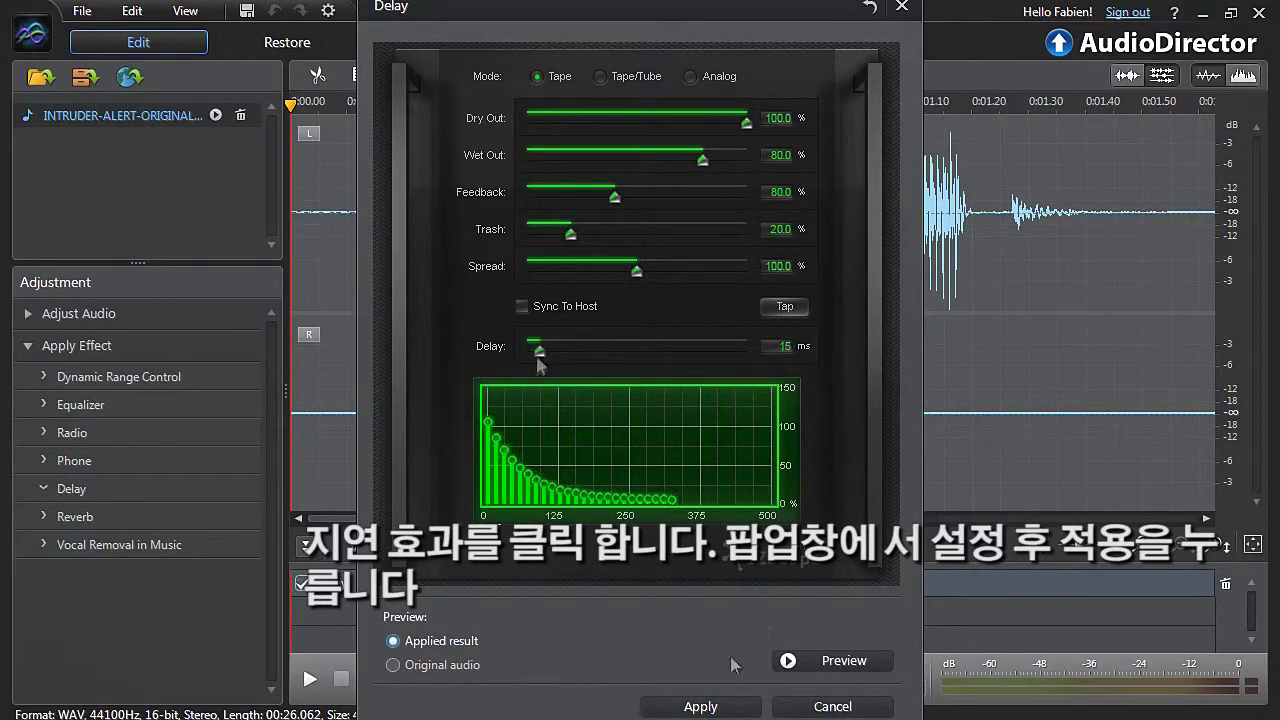
pyautogui.click(736, 707)
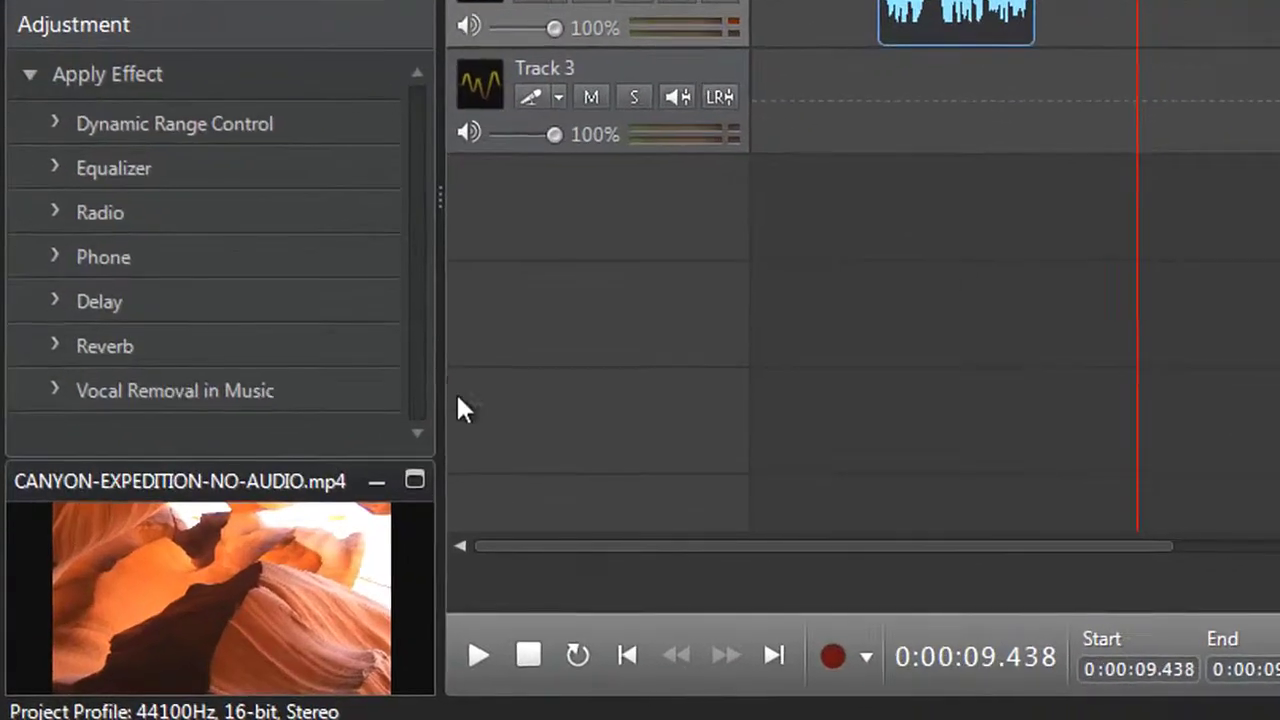
# Step: Open Reverb for the canyon narration and raise Sparkle to about 60%
pyautogui.click(372, 339)
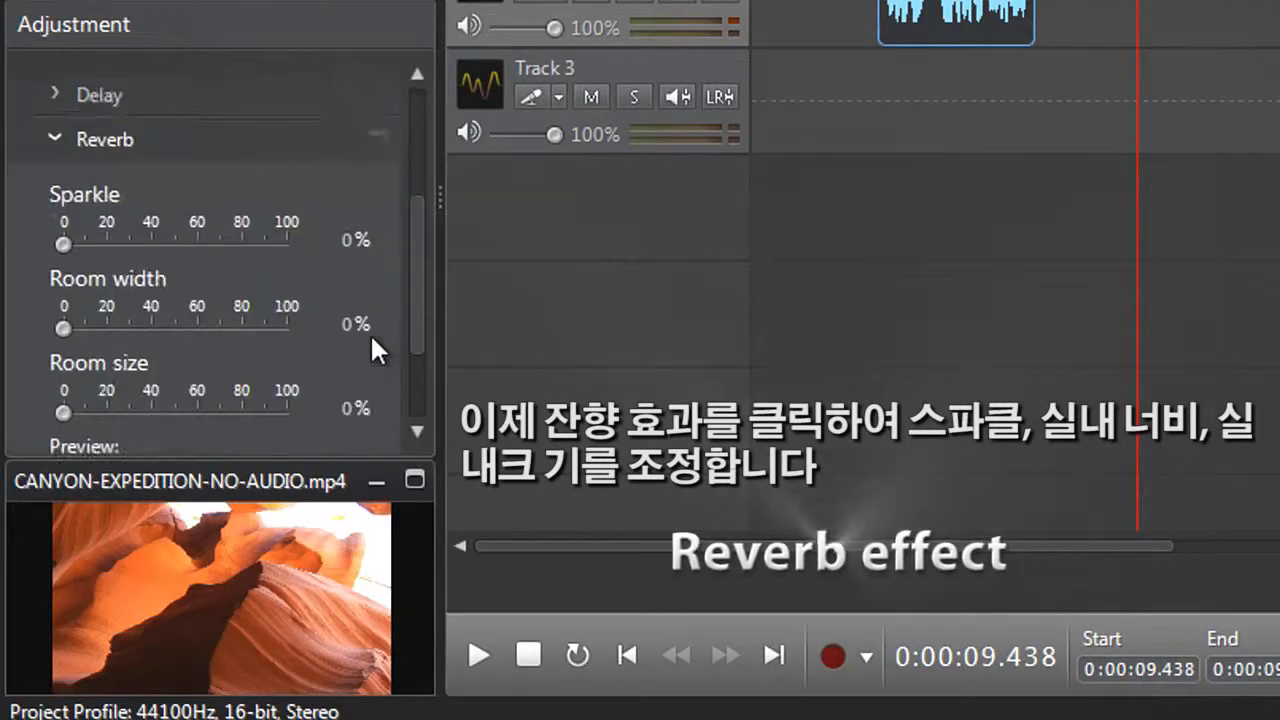
pyautogui.moveTo(63, 181); pyautogui.dragTo(198, 181)
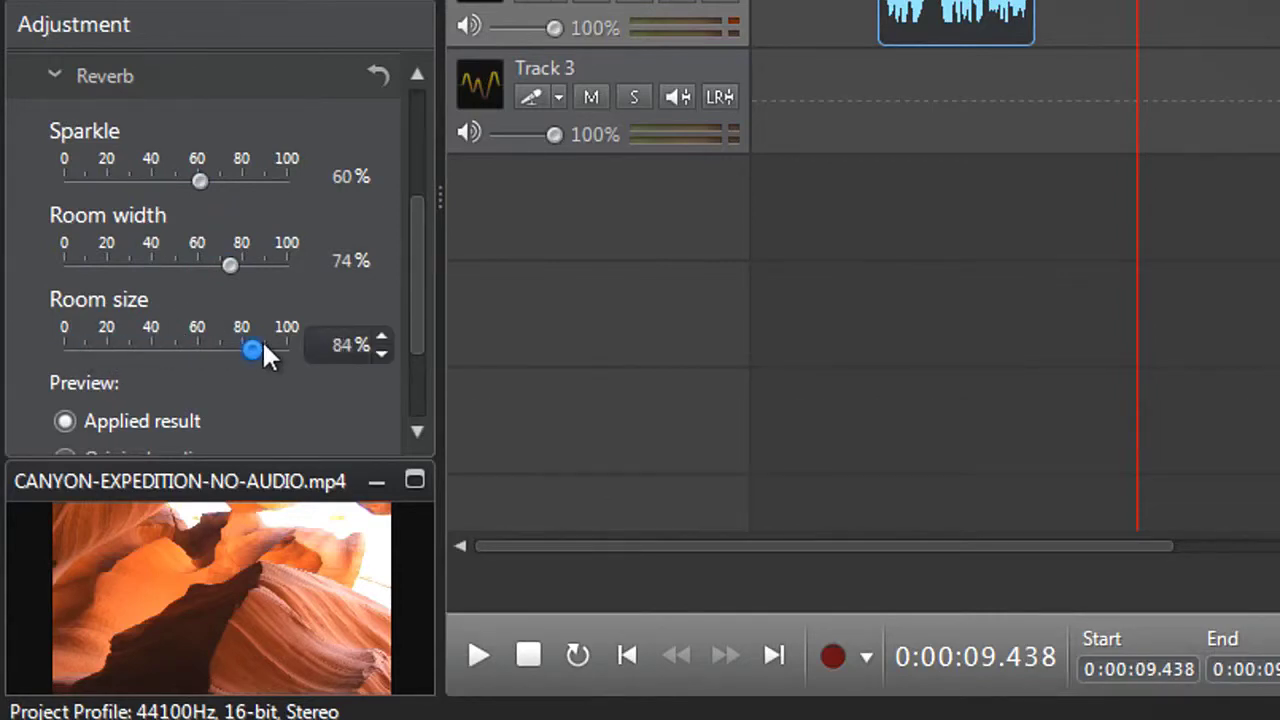
pyautogui.scroll(-3, 262, 339)
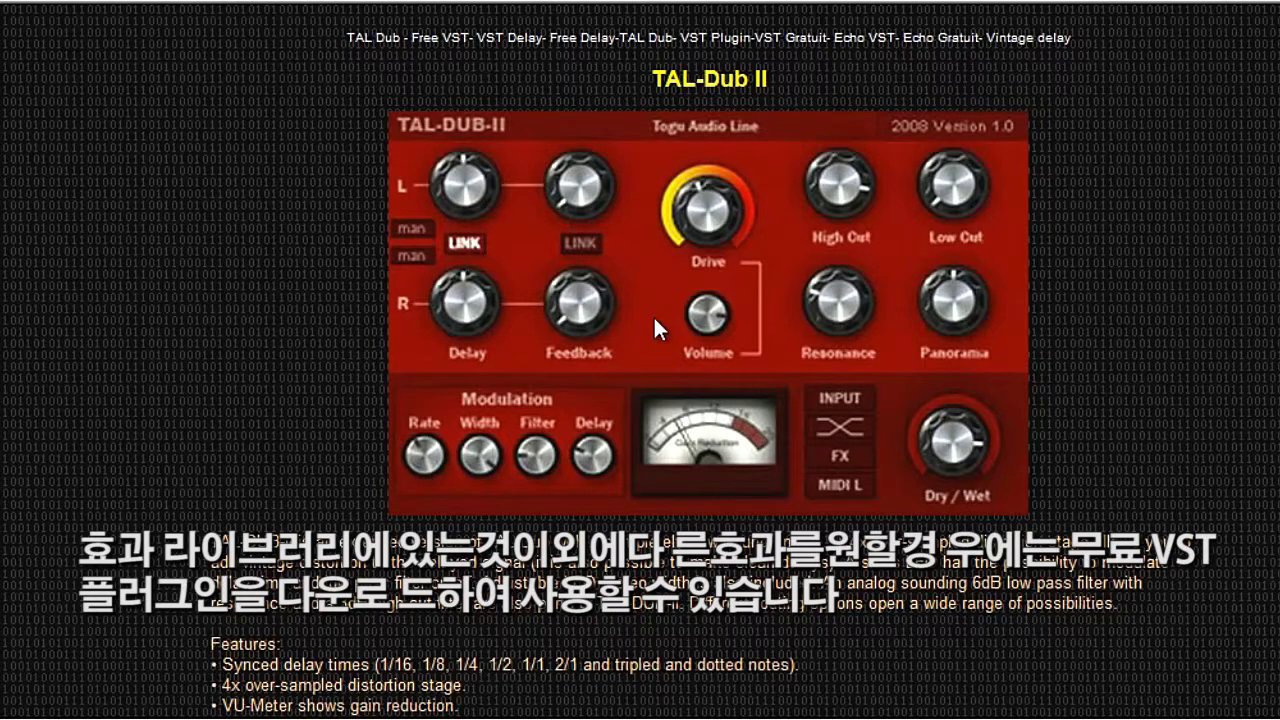
# Step: Download TAL-Dub-2.zip (32bit) and save it under the file name DISTORTION
pyautogui.scroll(-3, 653, 315)
pyautogui.scroll(-4, 653, 315)
pyautogui.scroll(-1, 653, 315)
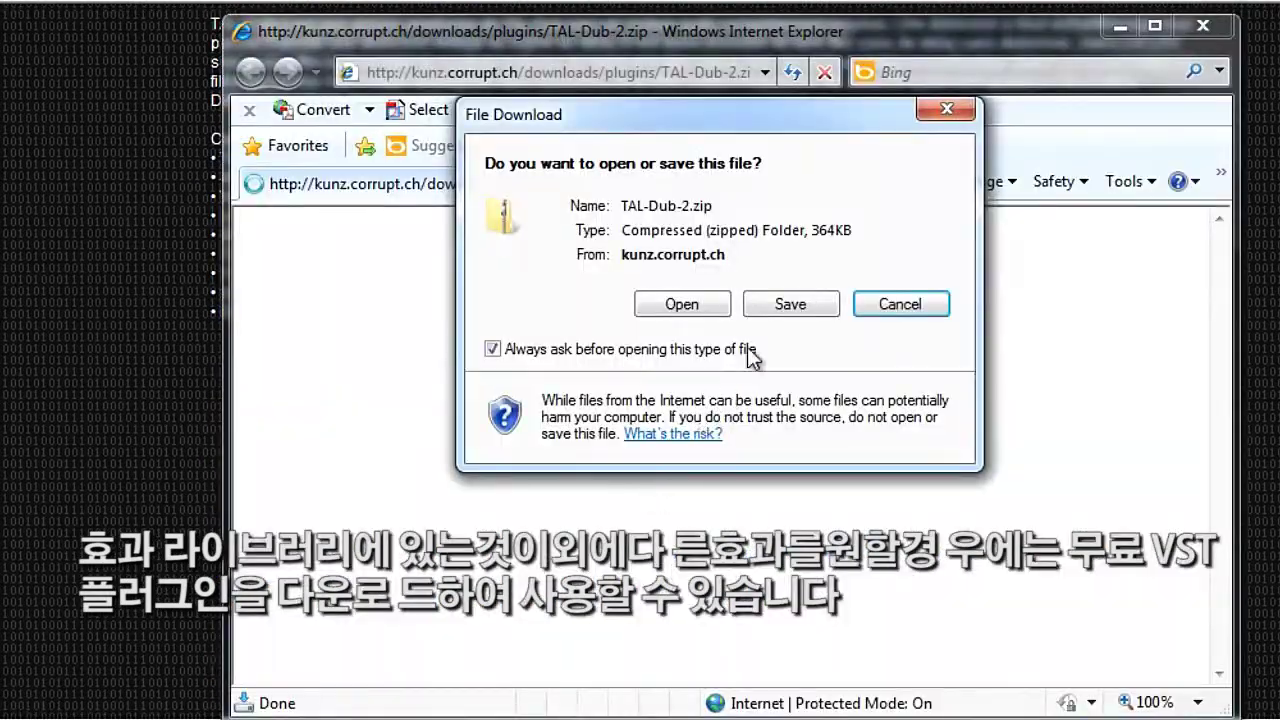
pyautogui.click(775, 303)
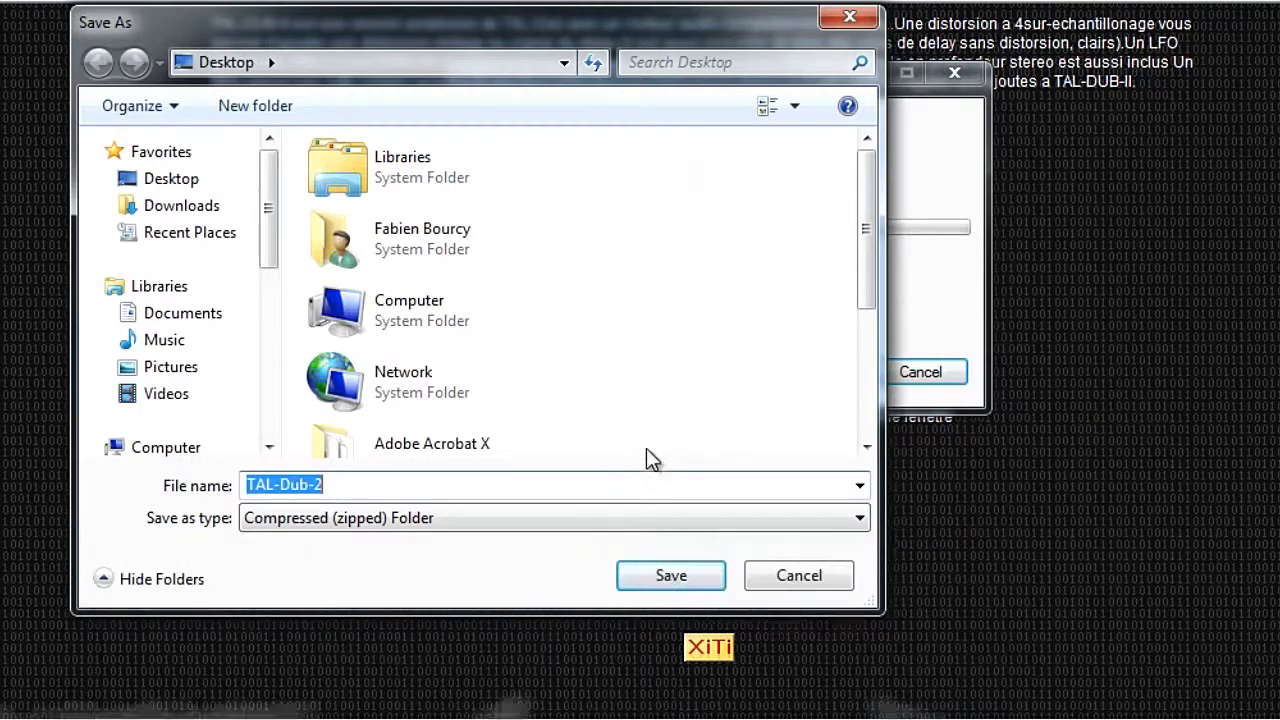
pyautogui.write('DISTORTION')
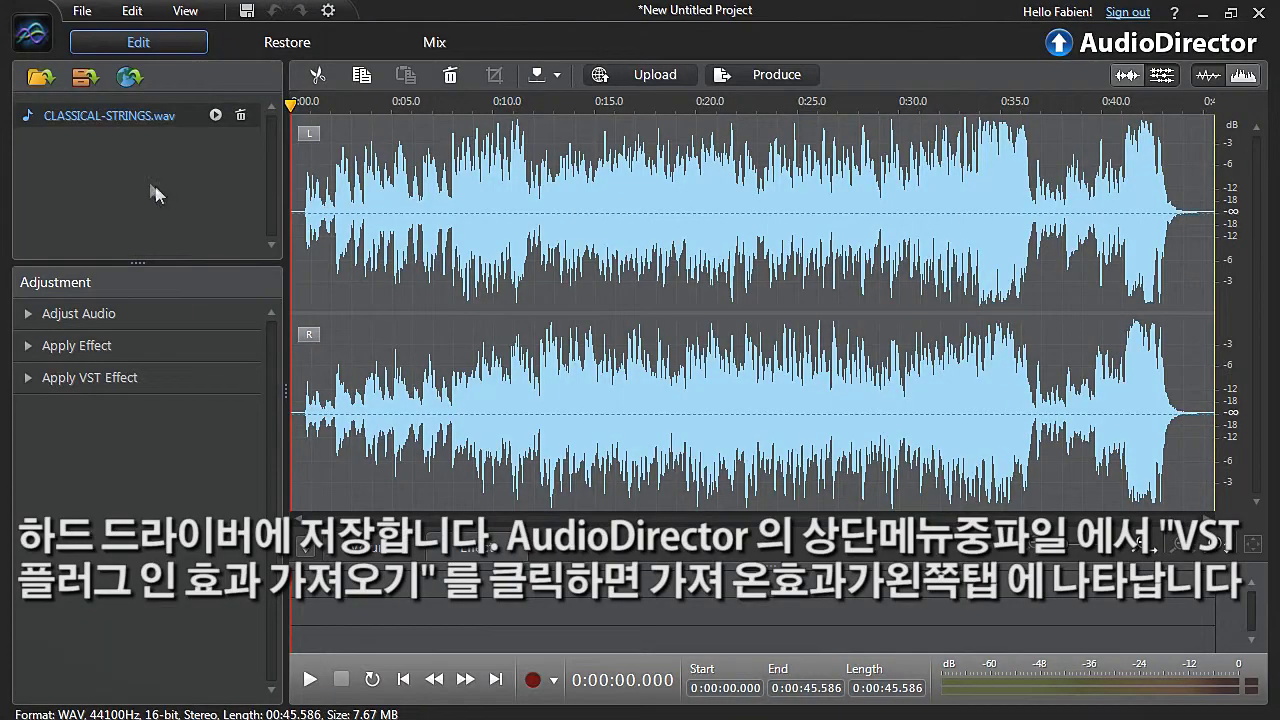
# Step: Import the DISTORTION.dll VST plugin and adjust a TAL-Dub delay knob on CLASSICAL-STRINGS
pyautogui.click(82, 12)
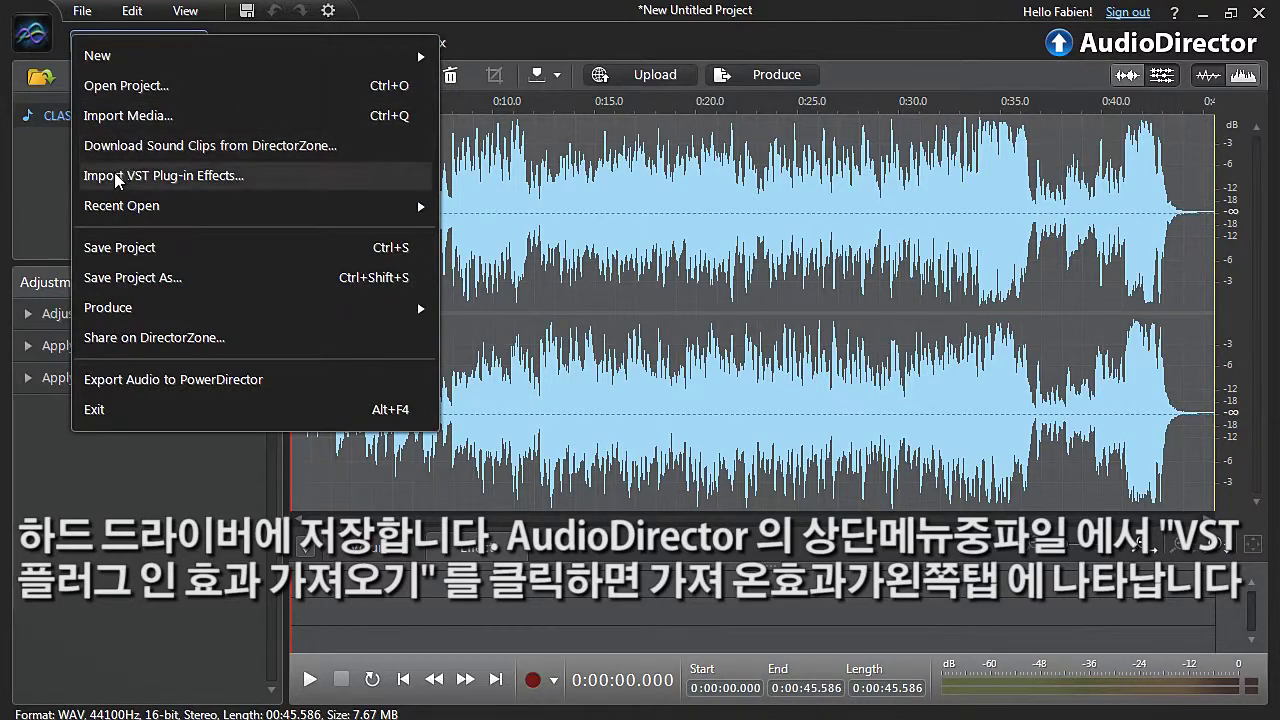
pyautogui.click(160, 170)
pyautogui.doubleClick(501, 299)
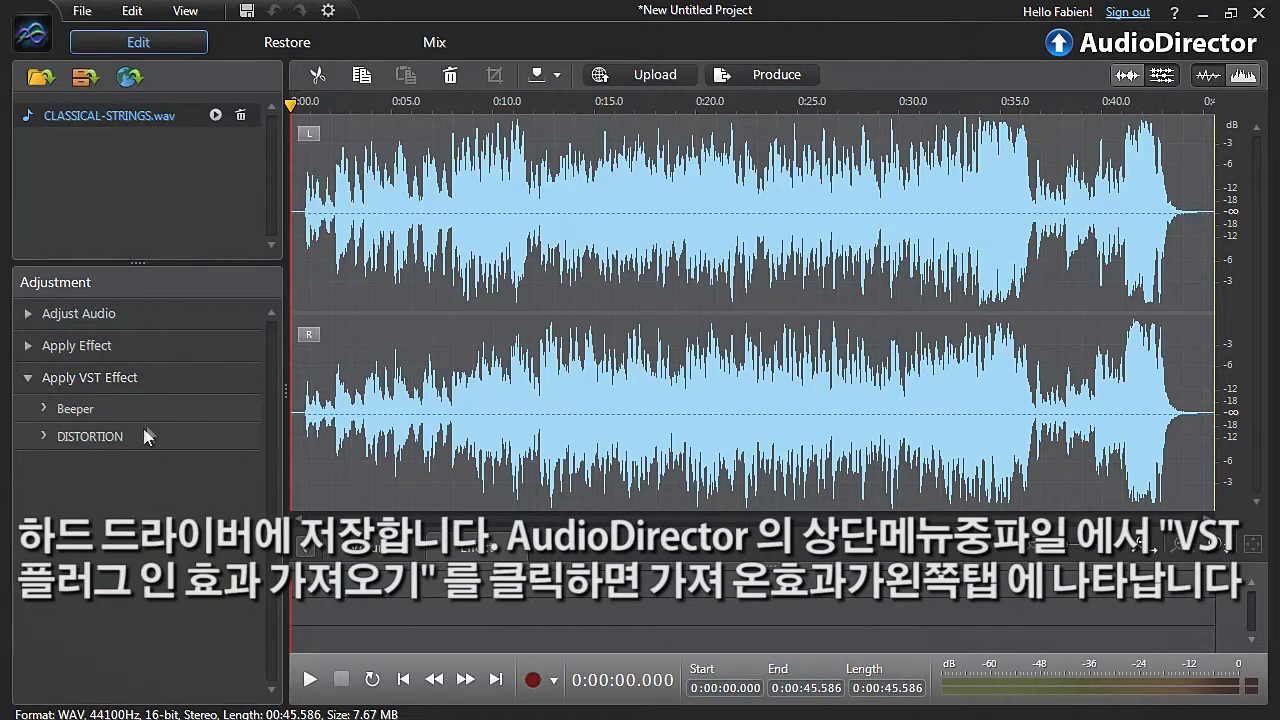
pyautogui.click(103, 436)
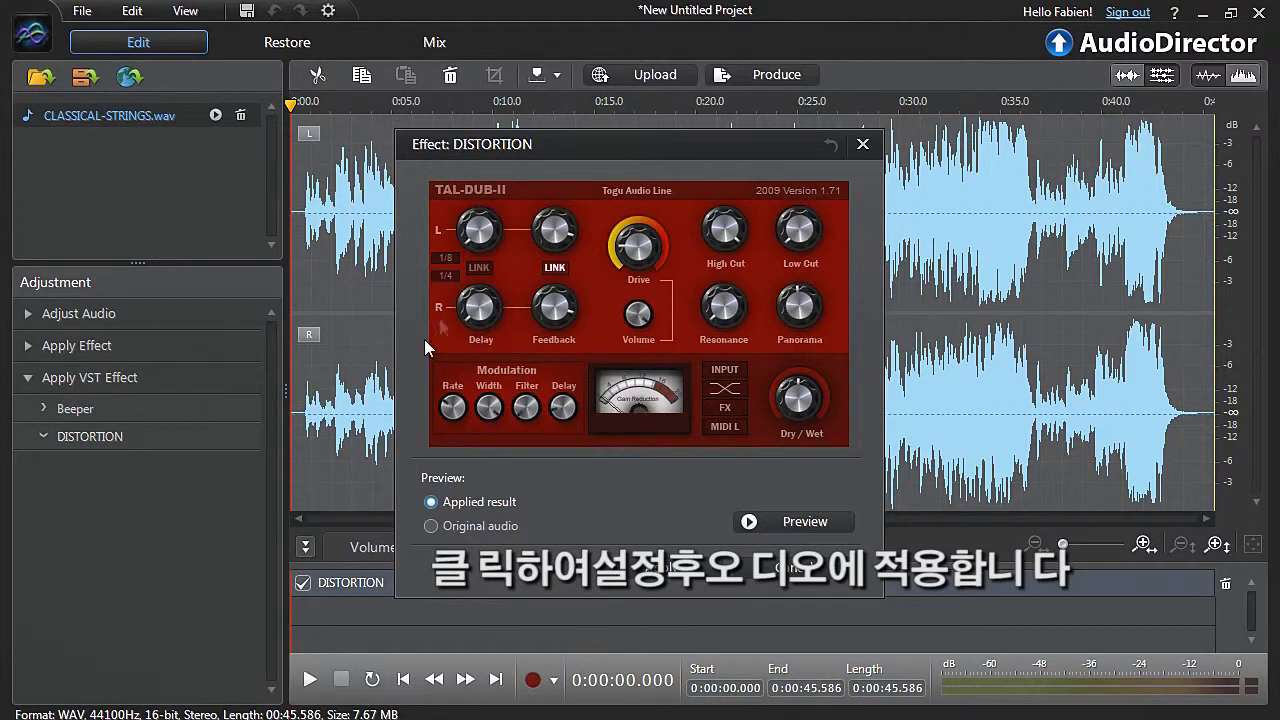
pyautogui.moveTo(471, 243); pyautogui.dragTo(481, 212)
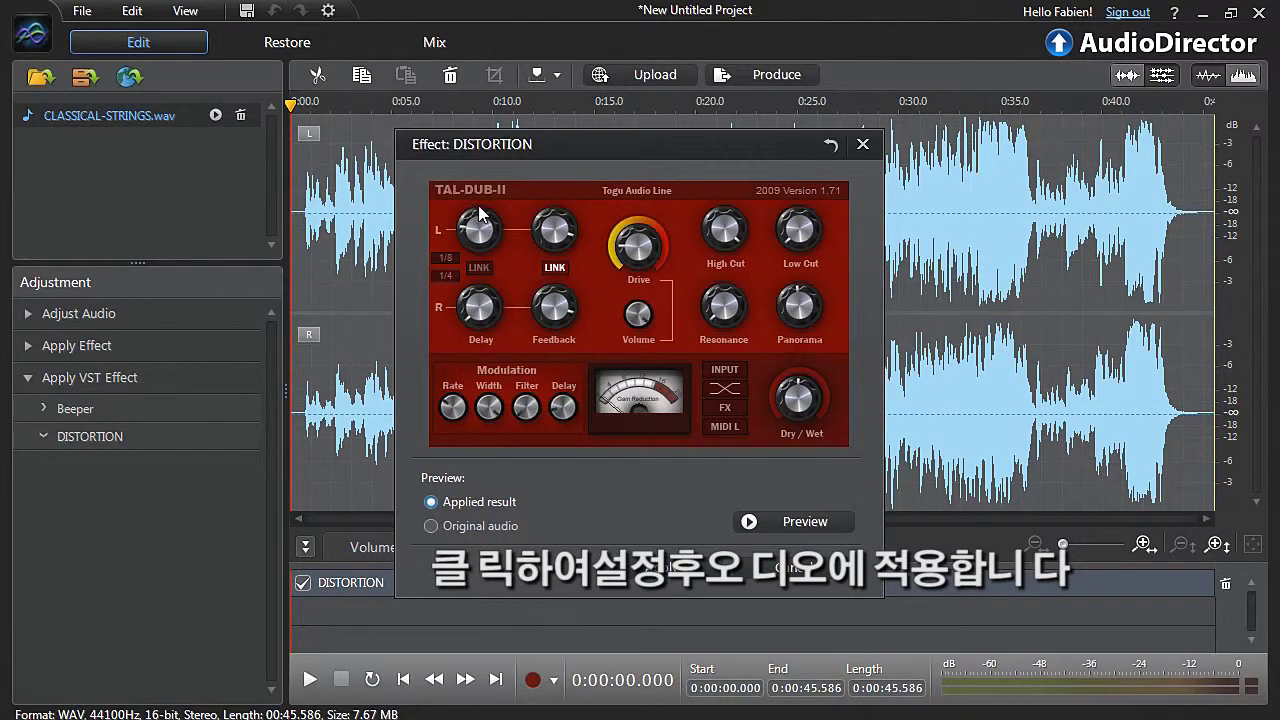